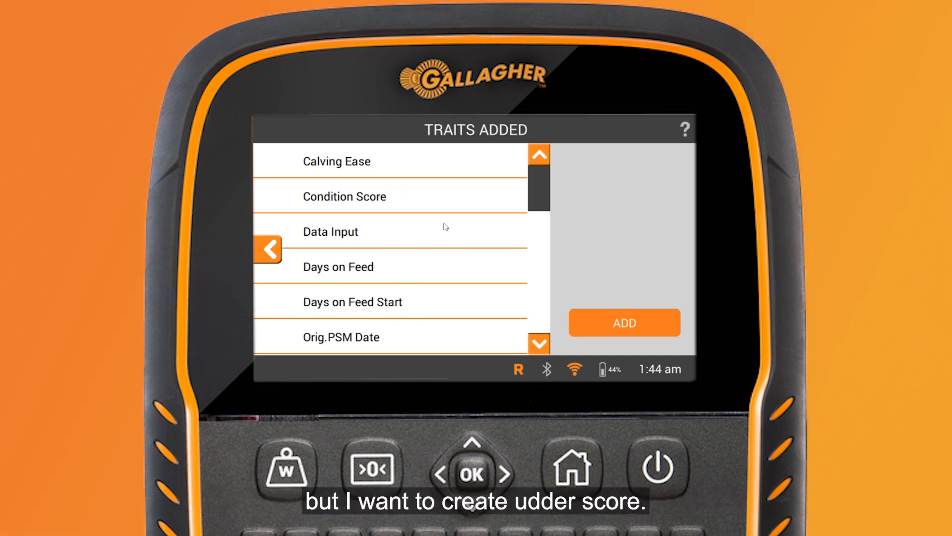
Create a custom trait named "Udder score" and make it a List of Values trait.
{"action": "left_click", "coordinate": [610, 326]}
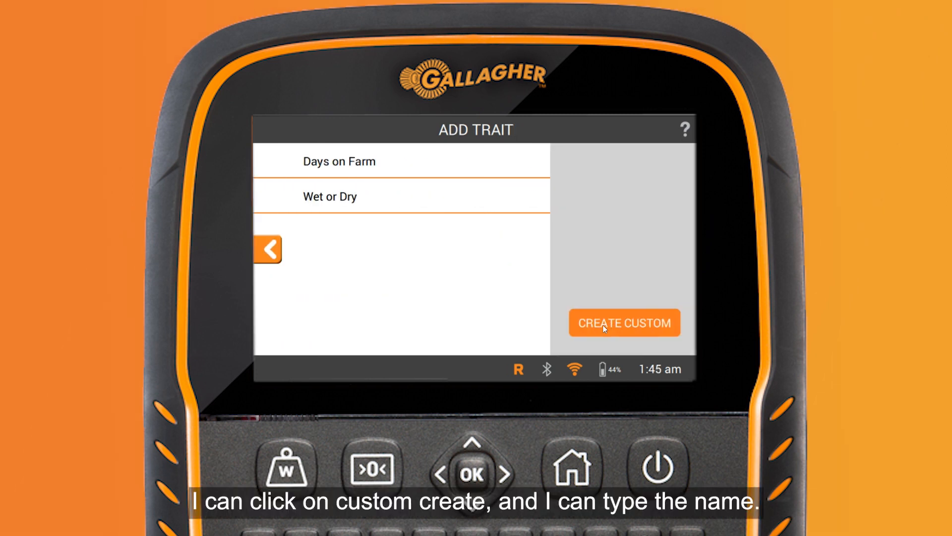
{"action": "left_click", "coordinate": [590, 324]}
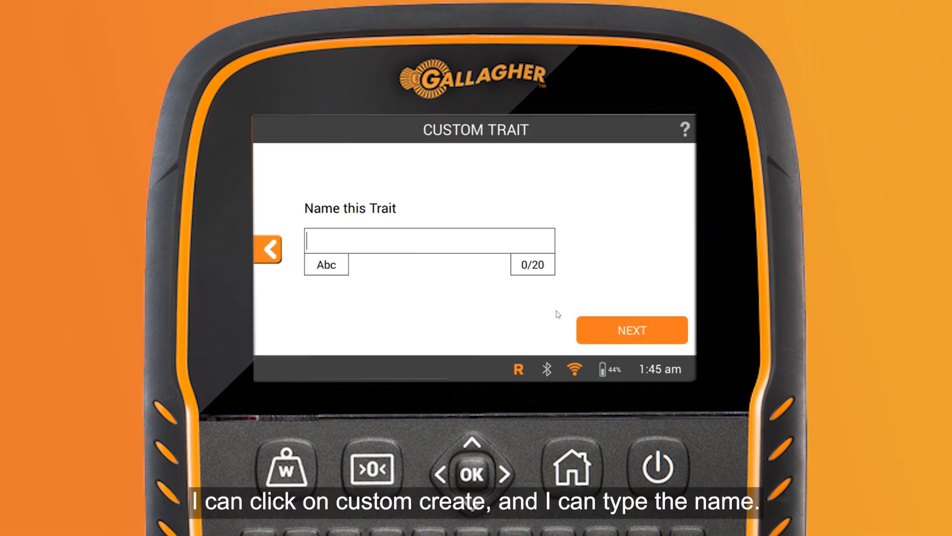
{"action": "type", "text": "Udder score"}
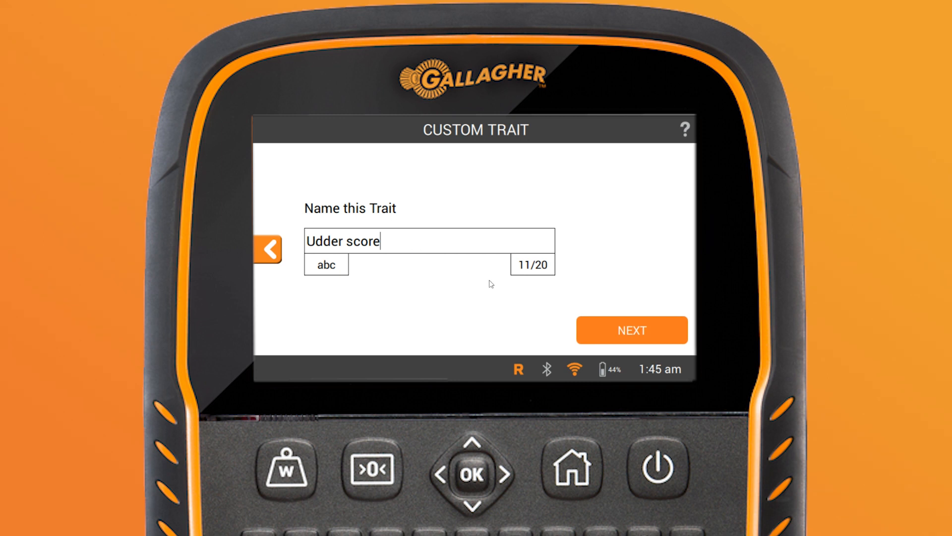
{"action": "left_click", "coordinate": [591, 324]}
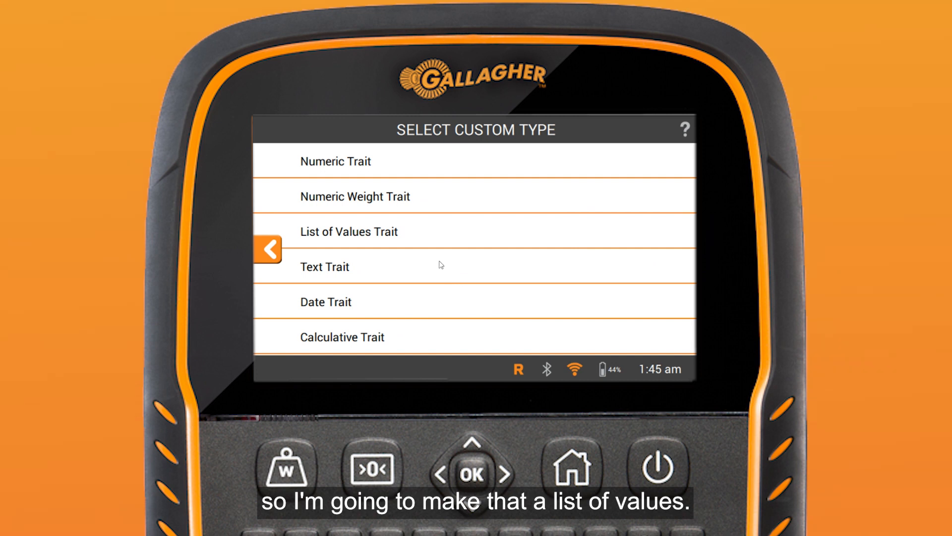
{"action": "left_click", "coordinate": [413, 237]}
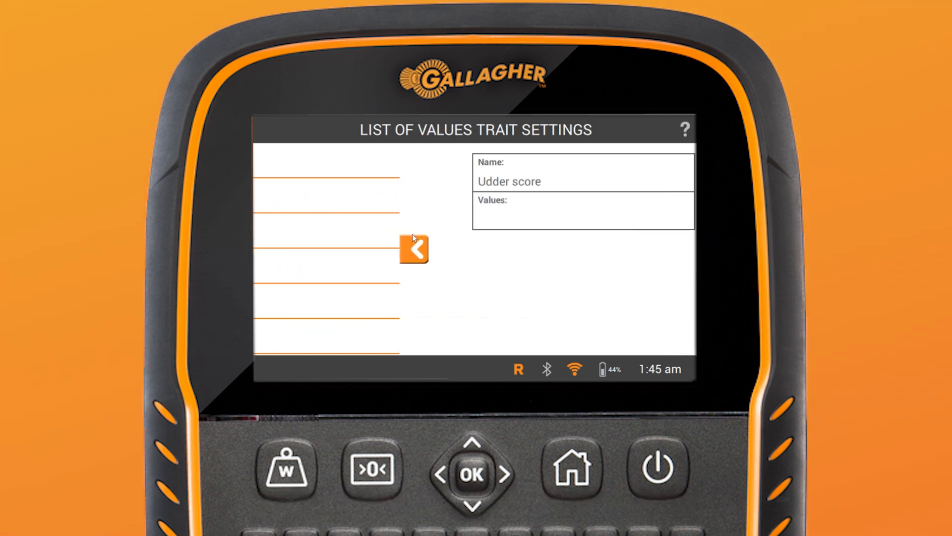
Add the values 1, 2, 3, 4 and 5 to the Udder score trait's list and save the trait.
{"action": "left_click", "coordinate": [495, 224]}
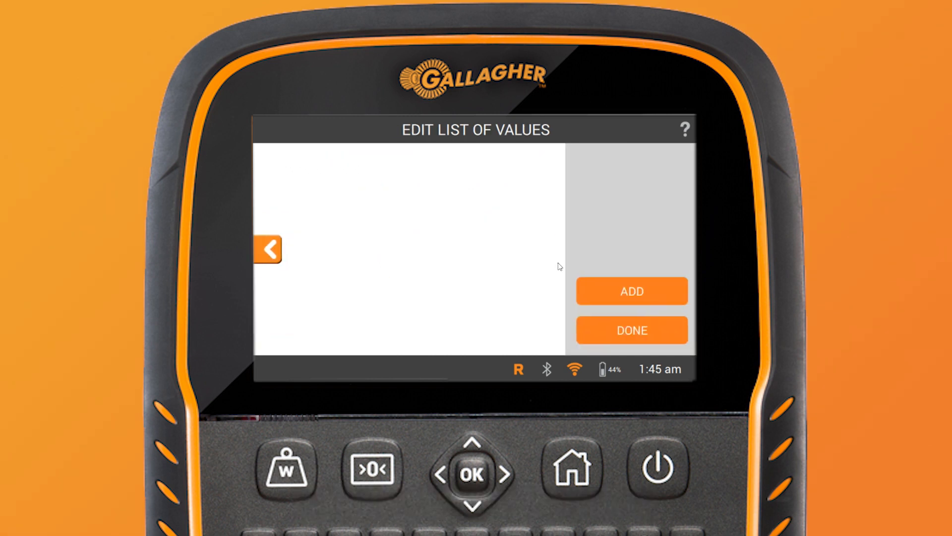
{"action": "left_click", "coordinate": [599, 291]}
{"action": "type", "text": "1"}
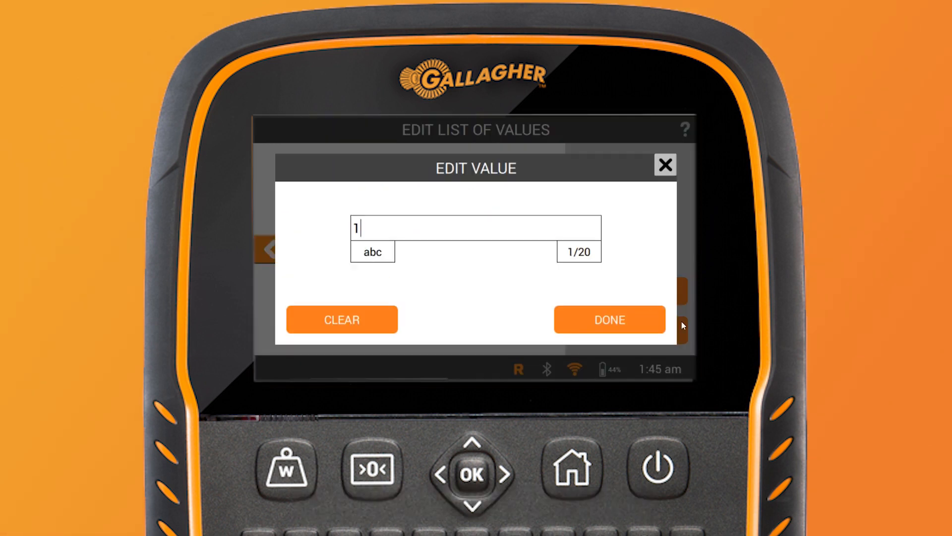
{"action": "left_click", "coordinate": [657, 321]}
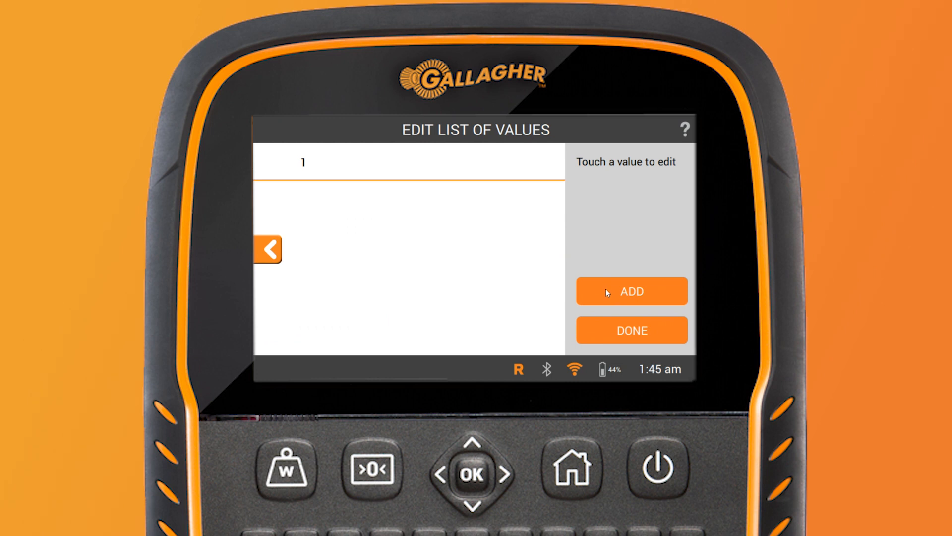
{"action": "left_click", "coordinate": [605, 288]}
{"action": "type", "text": "2"}
{"action": "left_click", "coordinate": [651, 321]}
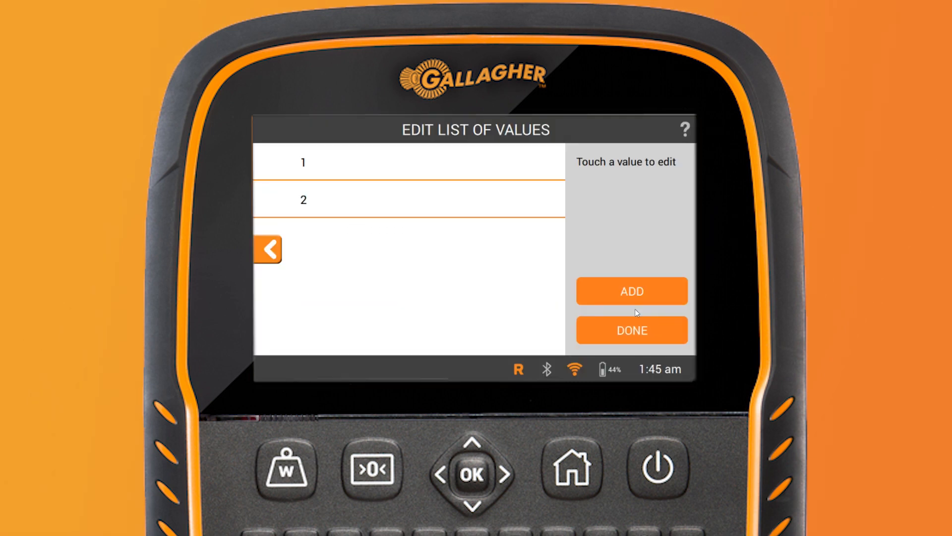
{"action": "left_click", "coordinate": [632, 292]}
{"action": "type", "text": "3"}
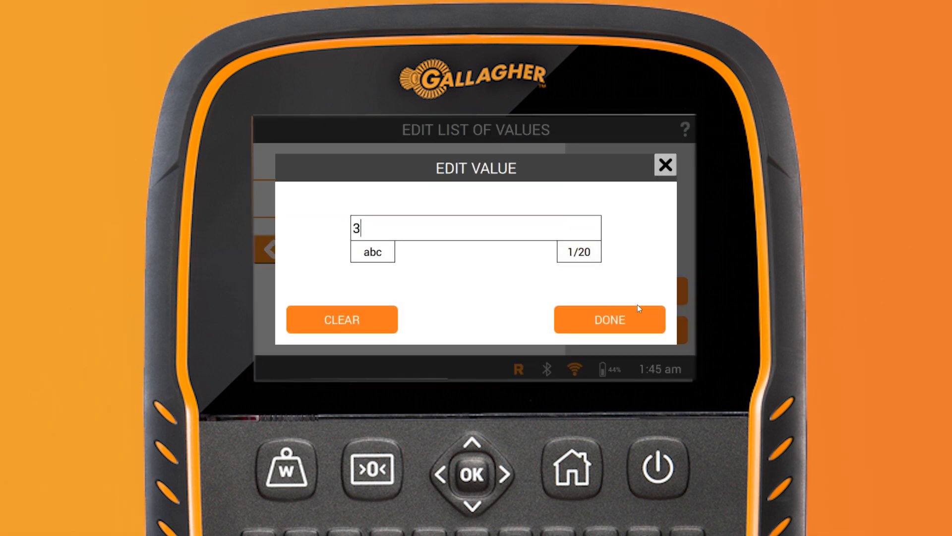
{"action": "left_click", "coordinate": [635, 319]}
{"action": "left_click", "coordinate": [627, 291]}
{"action": "type", "text": "4"}
{"action": "left_click", "coordinate": [628, 317]}
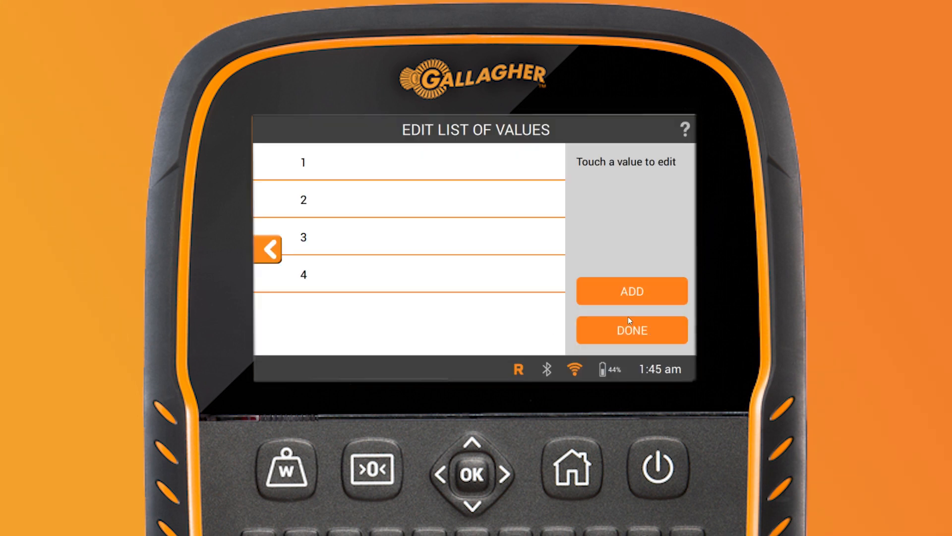
{"action": "left_click", "coordinate": [627, 293]}
{"action": "type", "text": "5"}
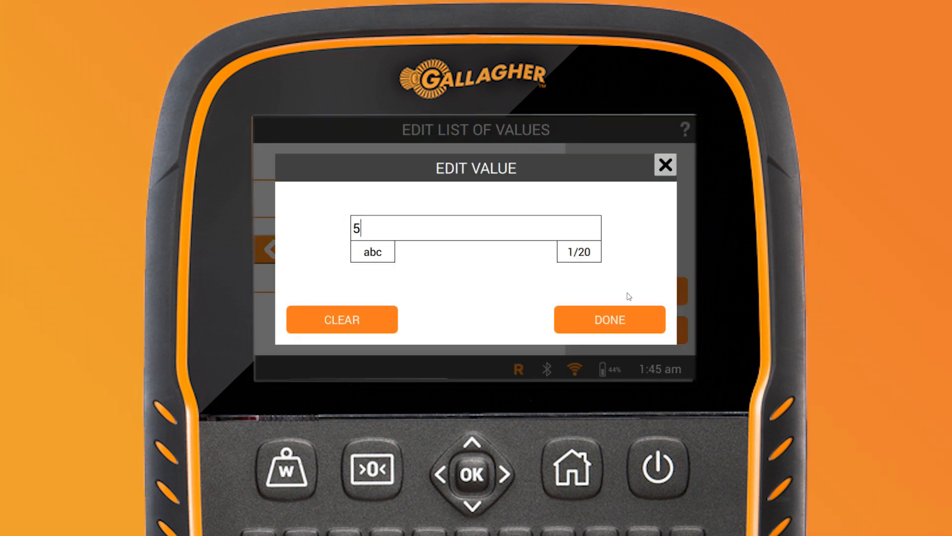
{"action": "left_click", "coordinate": [616, 317]}
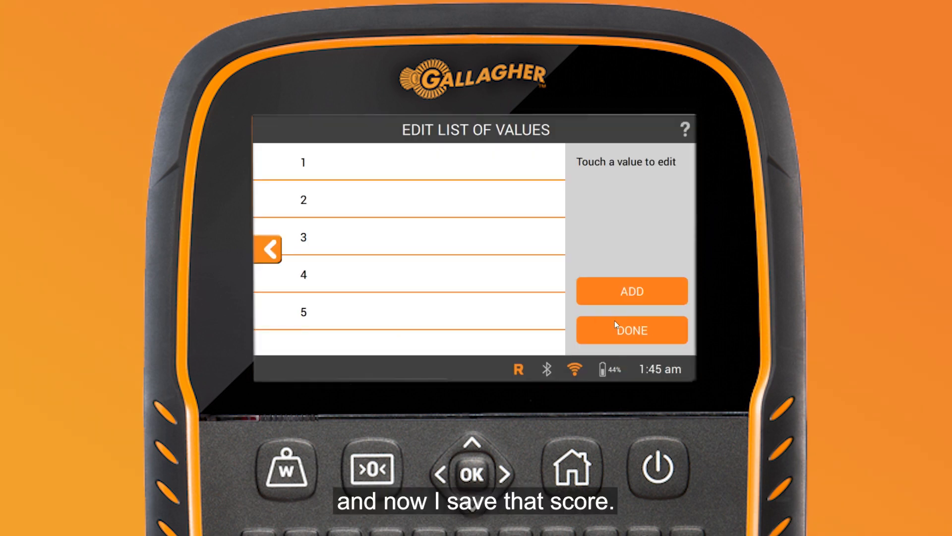
{"action": "left_click", "coordinate": [614, 324]}
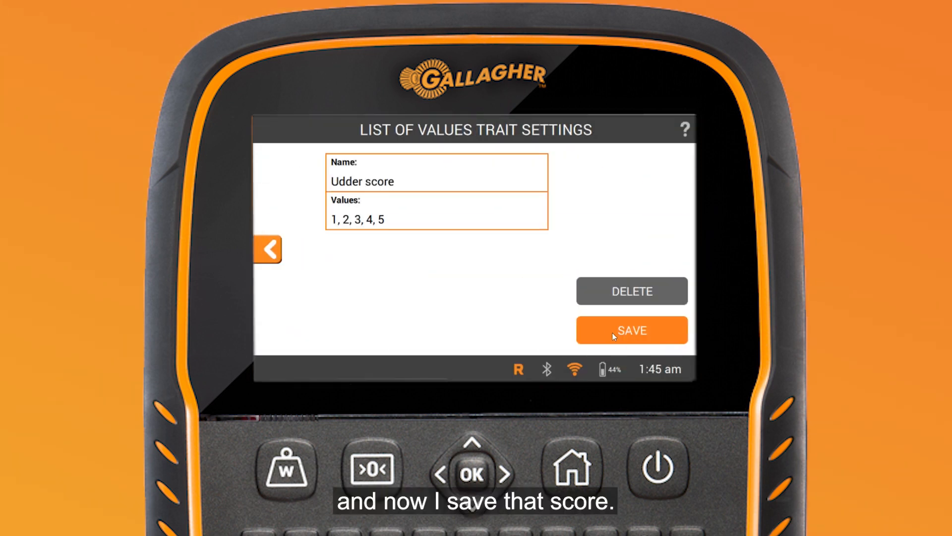
{"action": "left_click", "coordinate": [613, 333]}
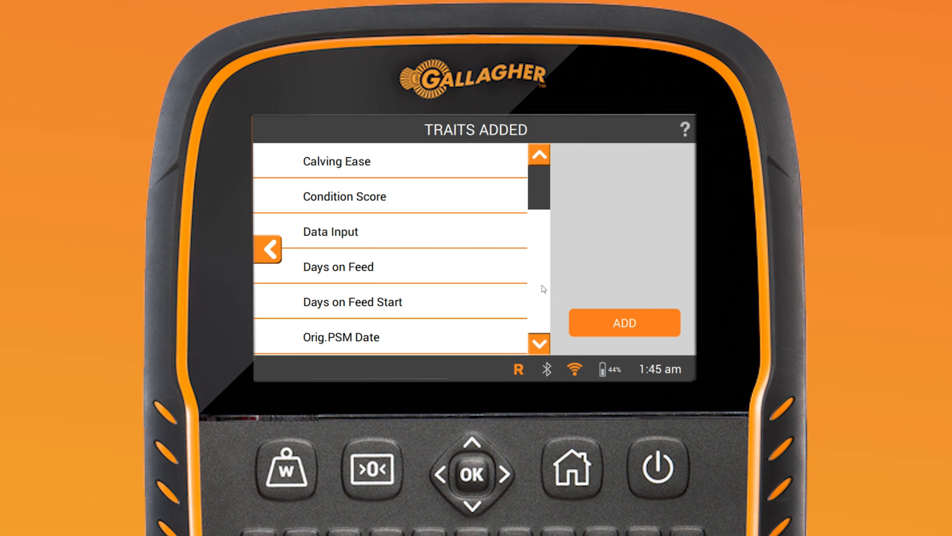
Create a new blank session template from the device settings and name it "Calving".
{"action": "key", "text": "Home"}
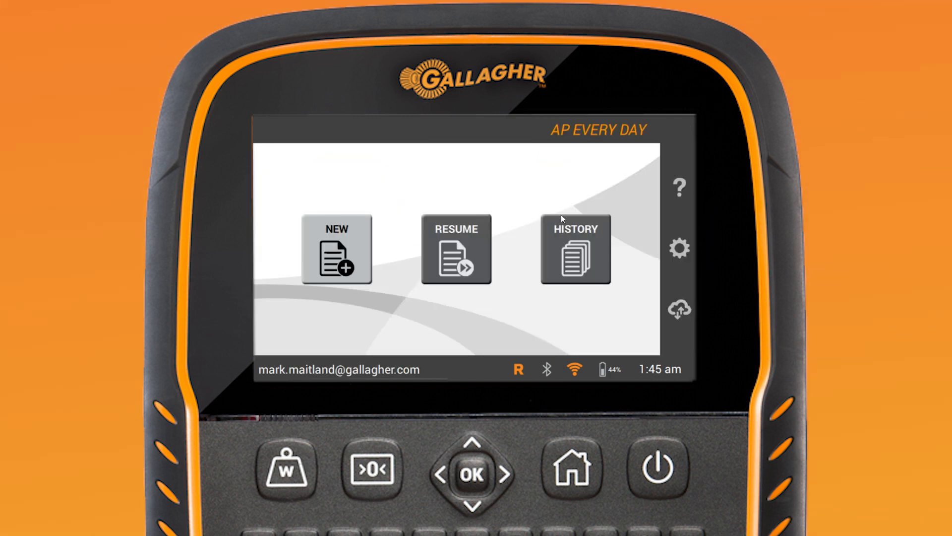
{"action": "left_click", "coordinate": [675, 247]}
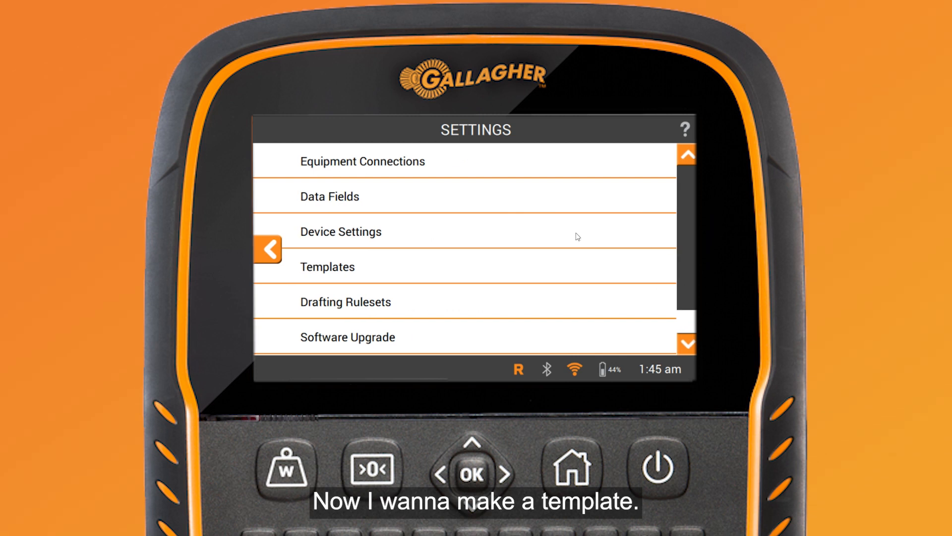
{"action": "left_click", "coordinate": [370, 269]}
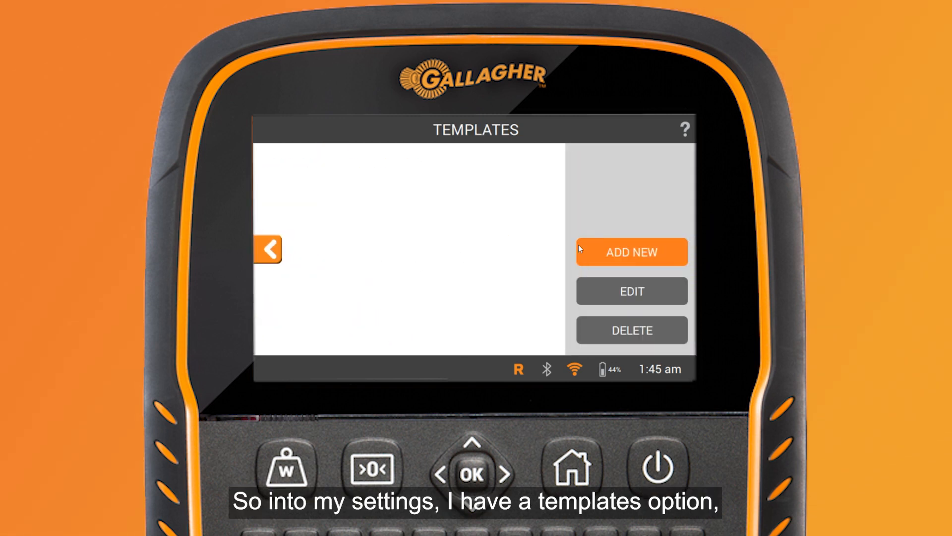
{"action": "left_click", "coordinate": [599, 254]}
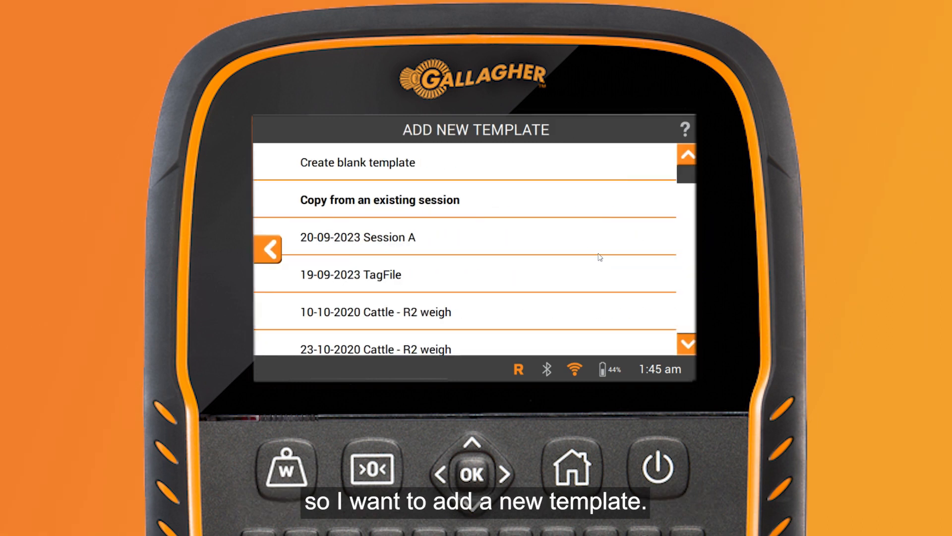
{"action": "left_click", "coordinate": [414, 164]}
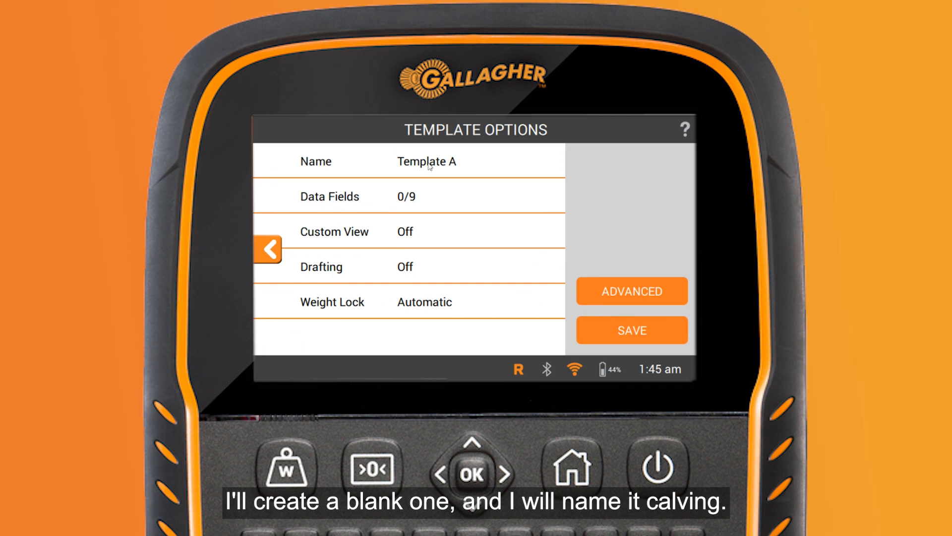
{"action": "left_click", "coordinate": [430, 166]}
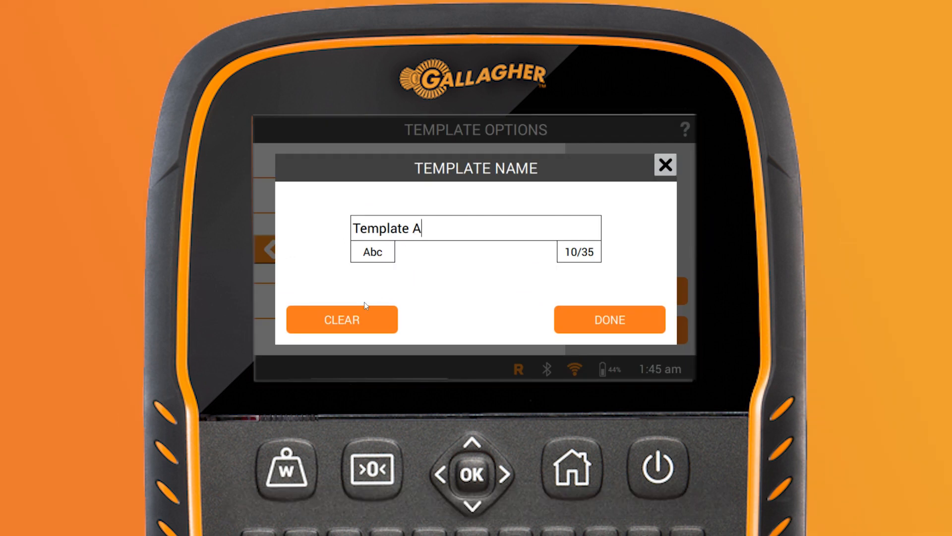
{"action": "left_click", "coordinate": [358, 316]}
{"action": "type", "text": "Calving"}
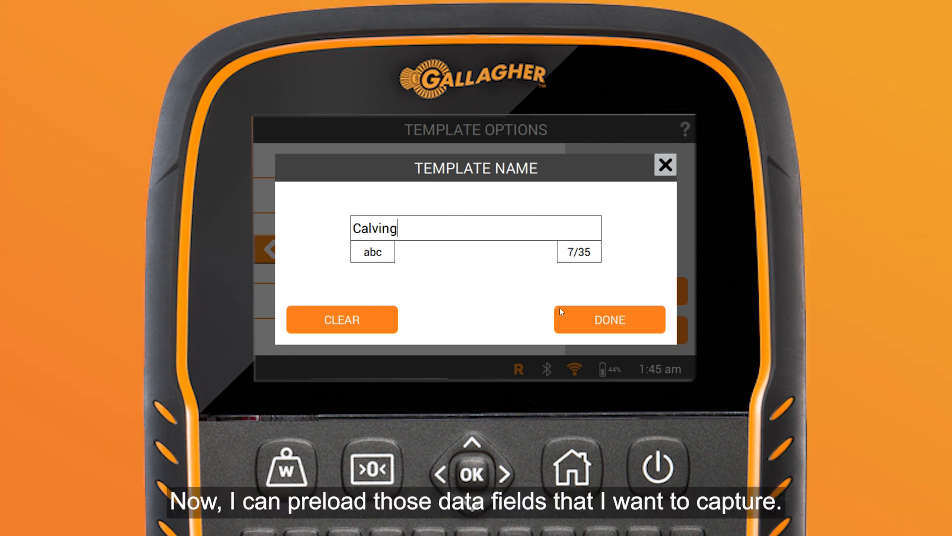
{"action": "left_click", "coordinate": [578, 322]}
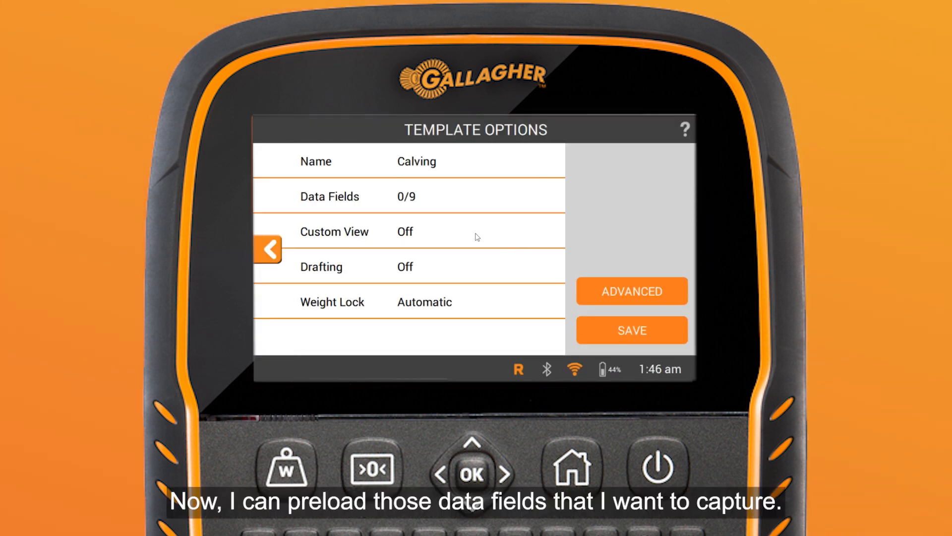
Enable ID Required, add the data fields Calving Ease, Dam, Temperament and Udder score without defaults, and save the Calving template.
{"action": "left_click", "coordinate": [447, 202]}
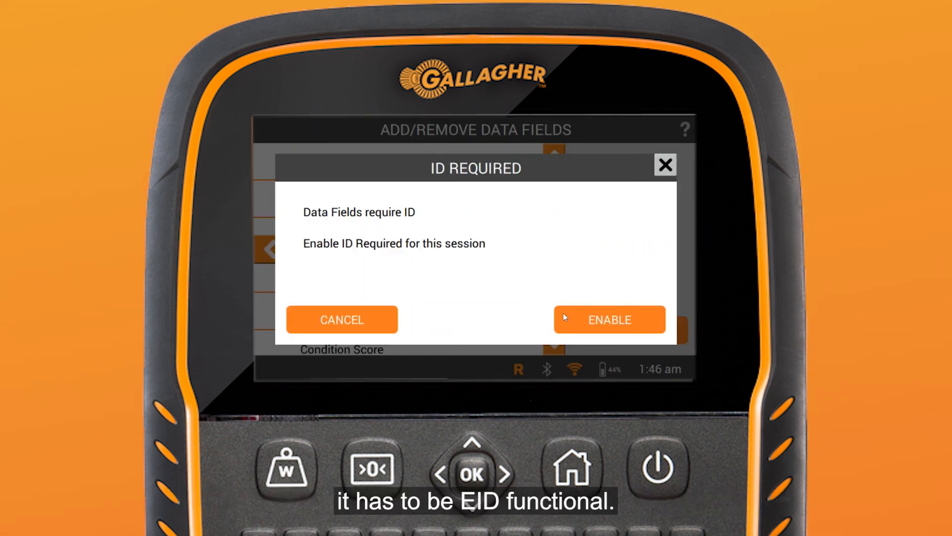
{"action": "left_click", "coordinate": [570, 320]}
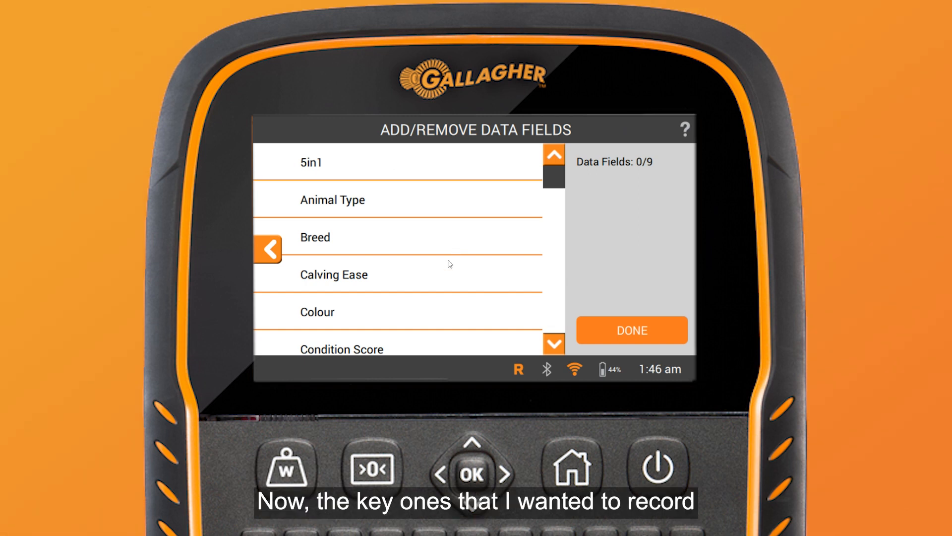
{"action": "left_click", "coordinate": [439, 281]}
{"action": "scroll", "coordinate": [438, 279], "scroll_direction": "down", "scroll_amount": 2}
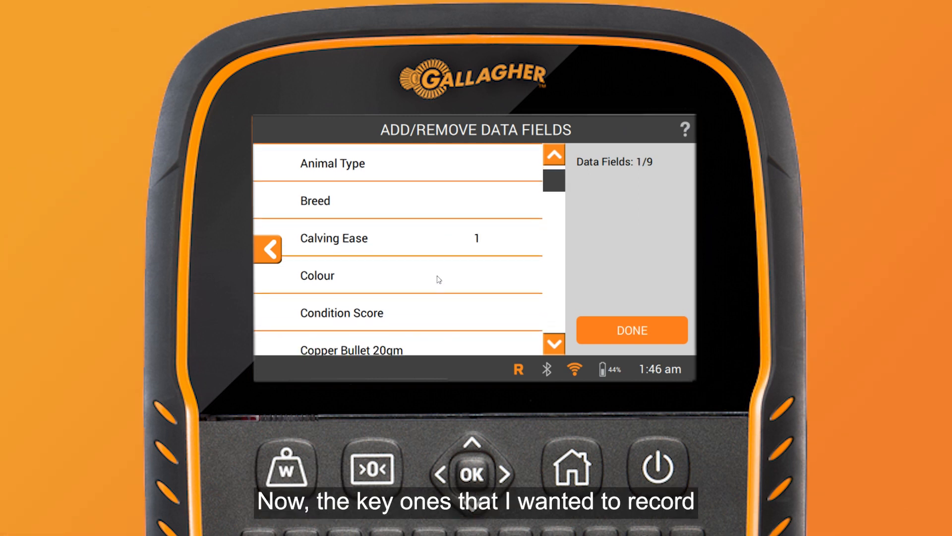
{"action": "scroll", "coordinate": [438, 279], "scroll_direction": "down", "scroll_amount": 3}
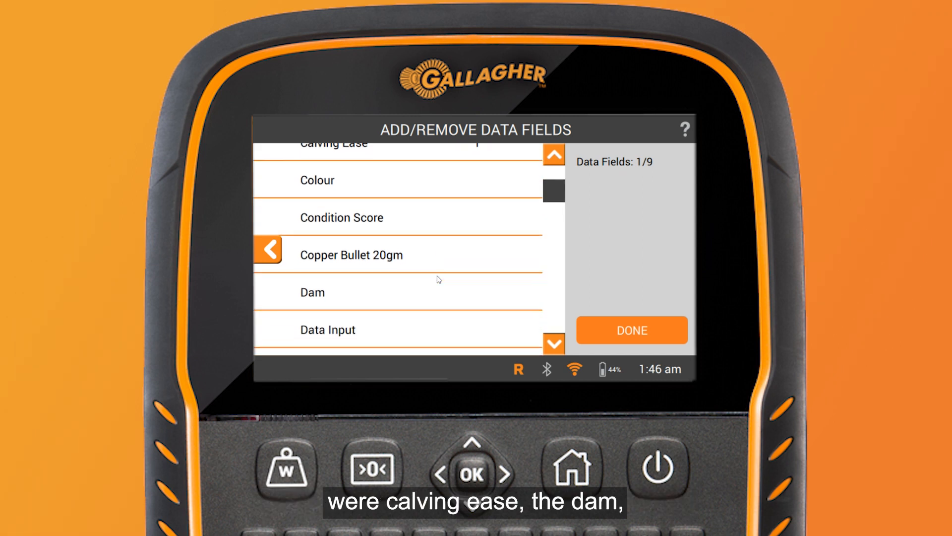
{"action": "left_click", "coordinate": [441, 270]}
{"action": "scroll", "coordinate": [441, 270], "scroll_direction": "down", "scroll_amount": 2}
{"action": "scroll", "coordinate": [441, 270], "scroll_direction": "down", "scroll_amount": 10}
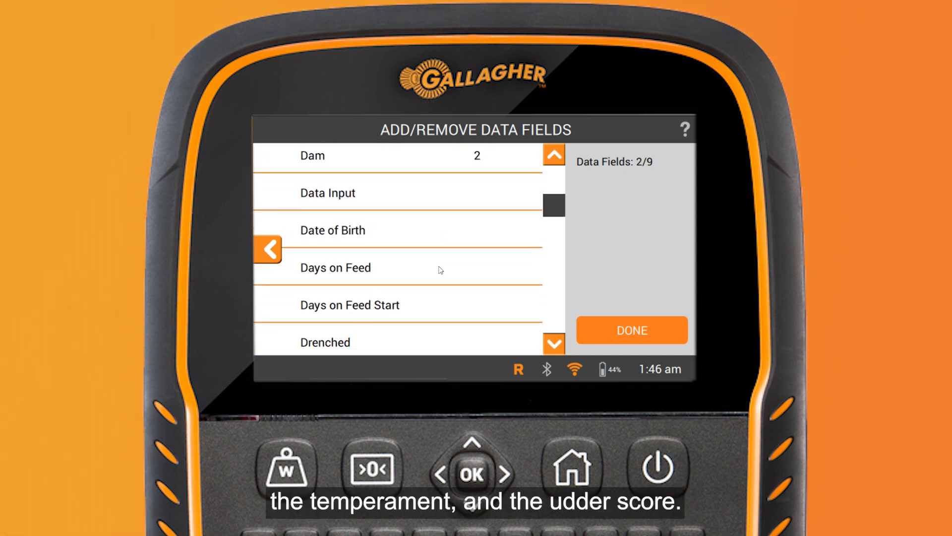
{"action": "left_click", "coordinate": [439, 278]}
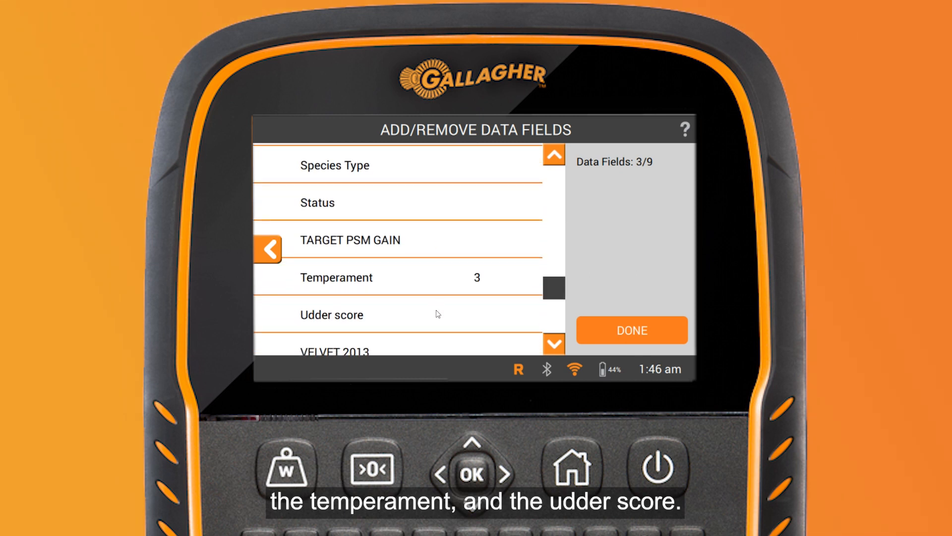
{"action": "left_click", "coordinate": [438, 313]}
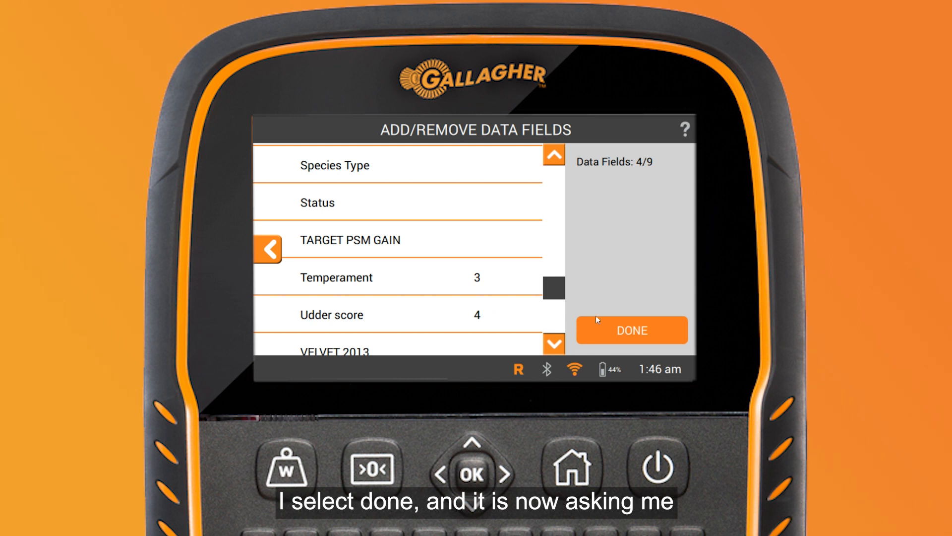
{"action": "left_click", "coordinate": [593, 329]}
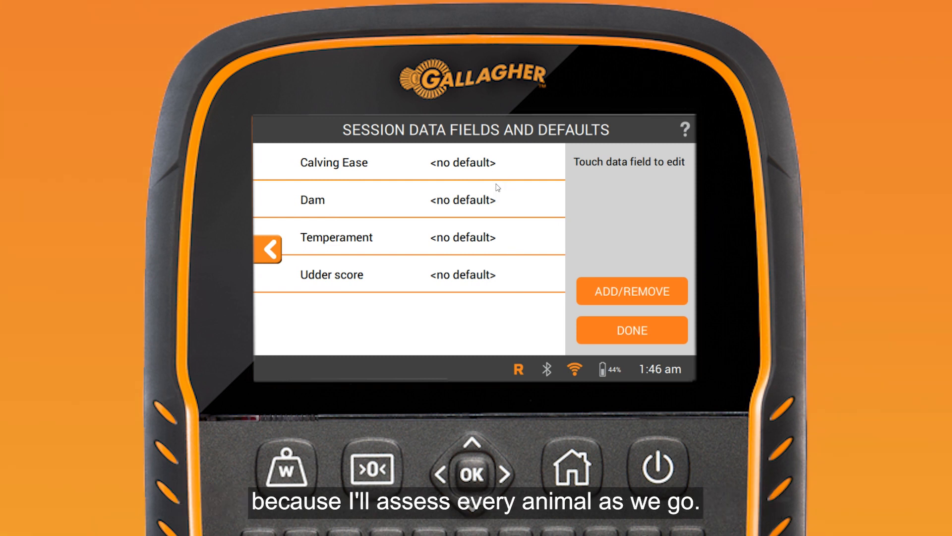
{"action": "left_click", "coordinate": [590, 328]}
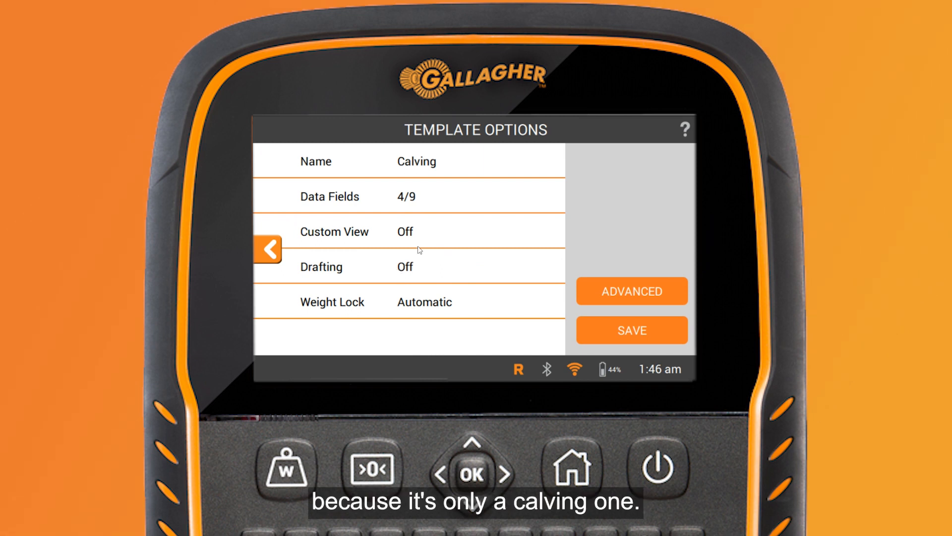
{"action": "left_click", "coordinate": [594, 330]}
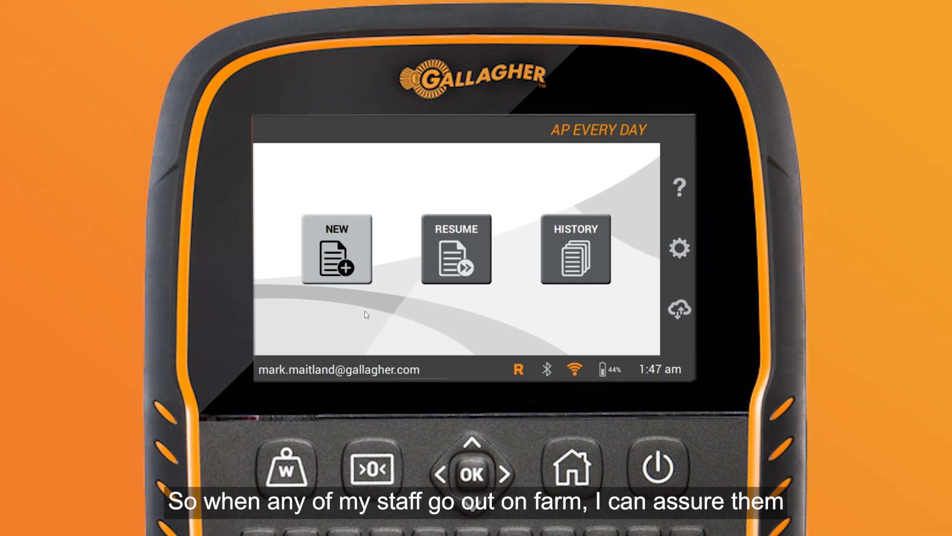
Start a new session based on the Calving template.
{"action": "left_click", "coordinate": [337, 247]}
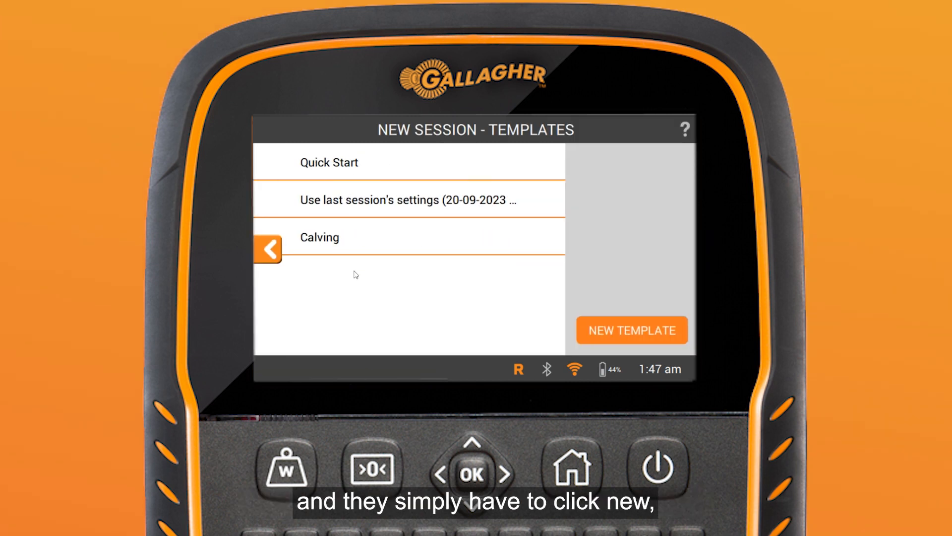
{"action": "left_click", "coordinate": [382, 244]}
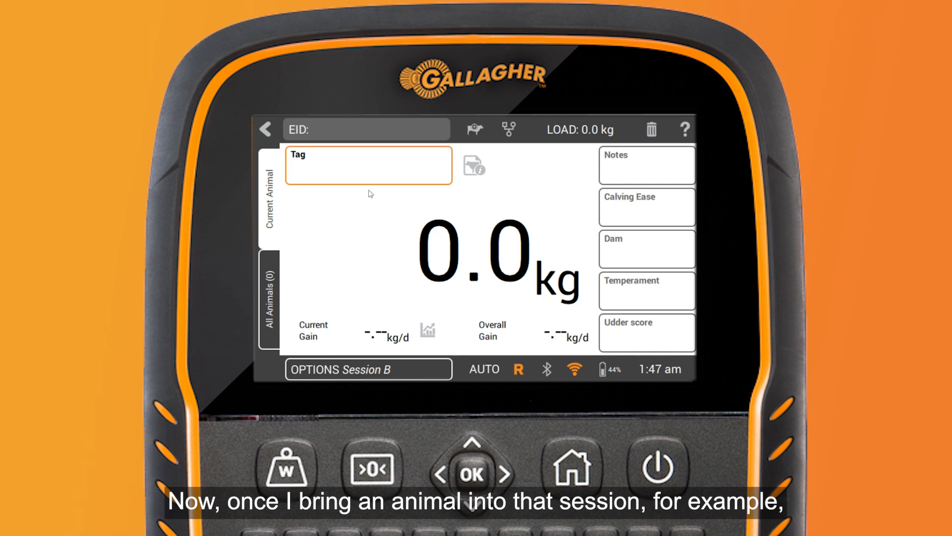
Bring the animal with tag 155-22 into the current session by finding its visual ID.
{"action": "left_click", "coordinate": [361, 172]}
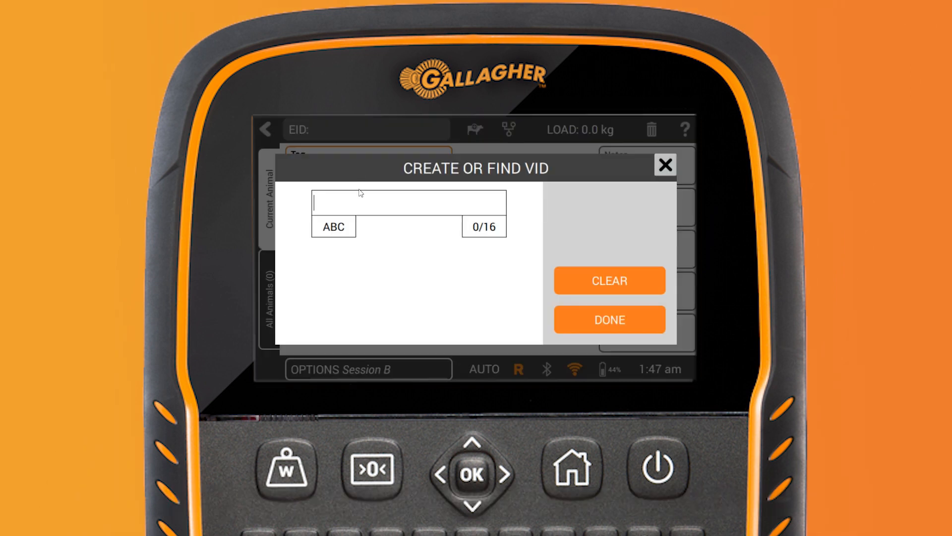
{"action": "type", "text": "1"}
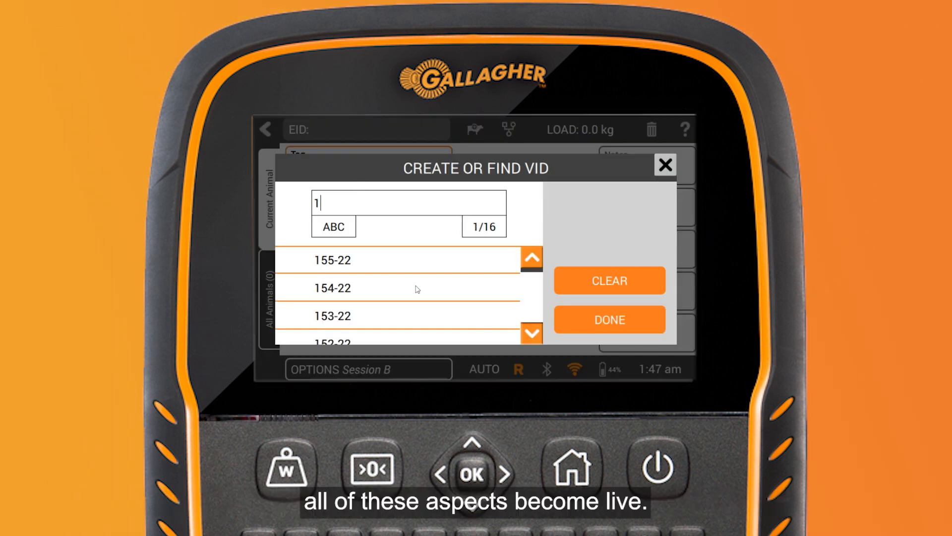
{"action": "left_click", "coordinate": [388, 263]}
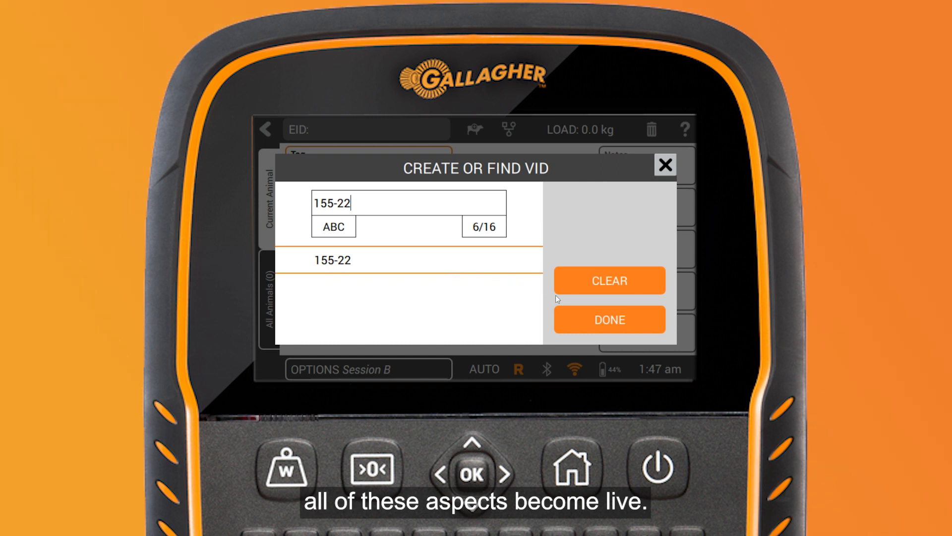
{"action": "left_click", "coordinate": [567, 313]}
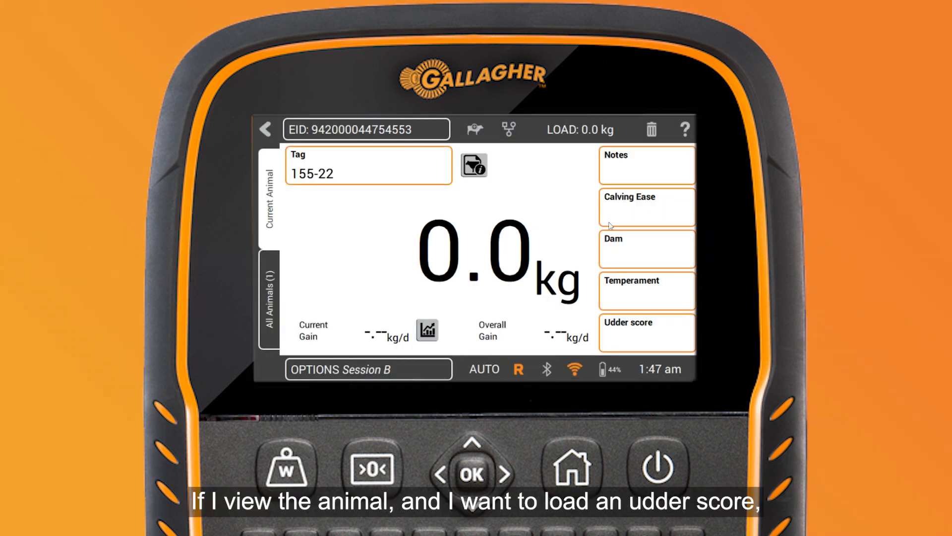
Record an Udder score of 3, a Temperament of 4 and a Calving Ease of 1 for animal 155-22.
{"action": "left_click", "coordinate": [626, 338]}
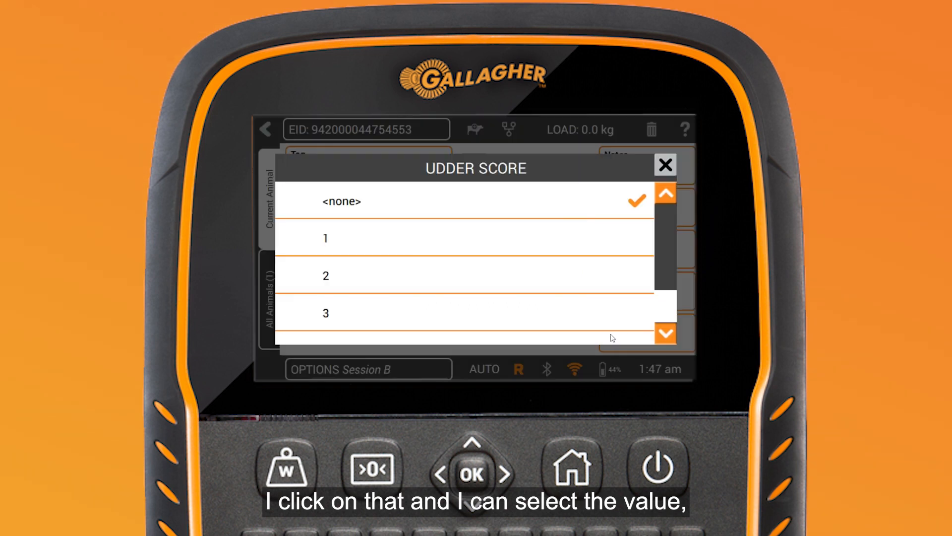
{"action": "scroll", "coordinate": [428, 288], "scroll_direction": "down", "scroll_amount": 1}
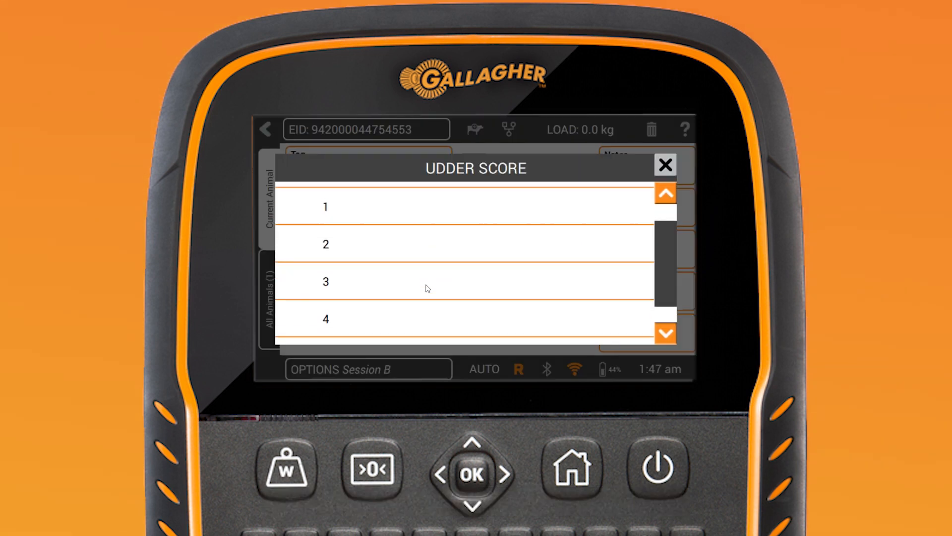
{"action": "left_click", "coordinate": [402, 279]}
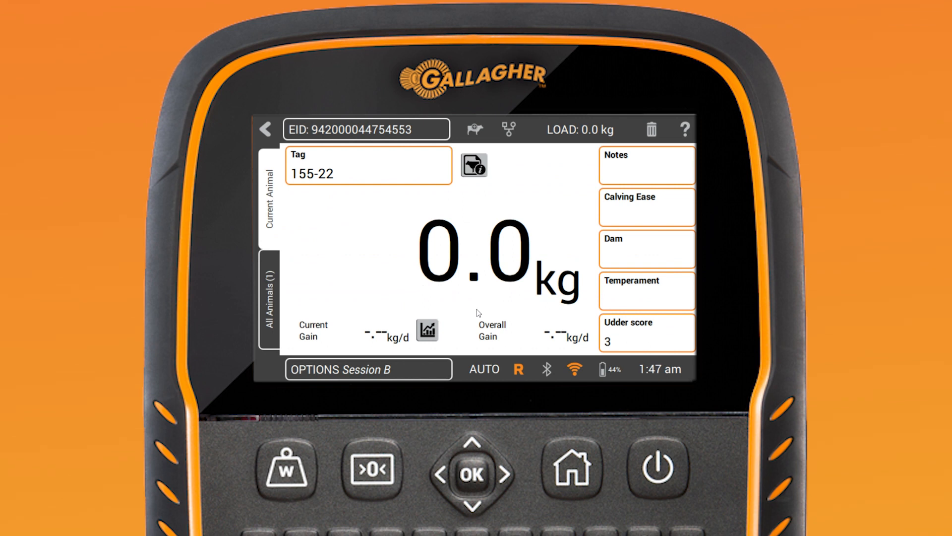
{"action": "left_click", "coordinate": [621, 294]}
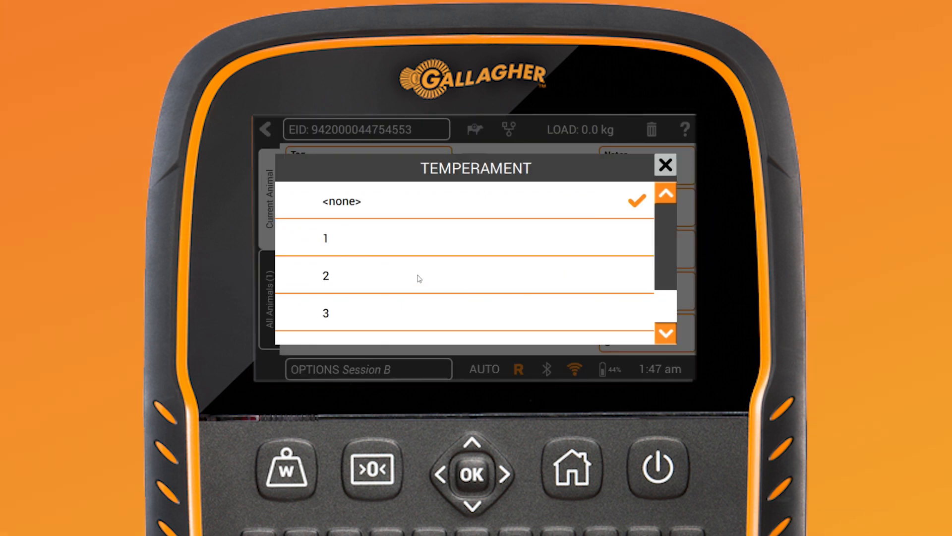
{"action": "scroll", "coordinate": [415, 282], "scroll_direction": "down", "scroll_amount": 1}
{"action": "left_click", "coordinate": [399, 291]}
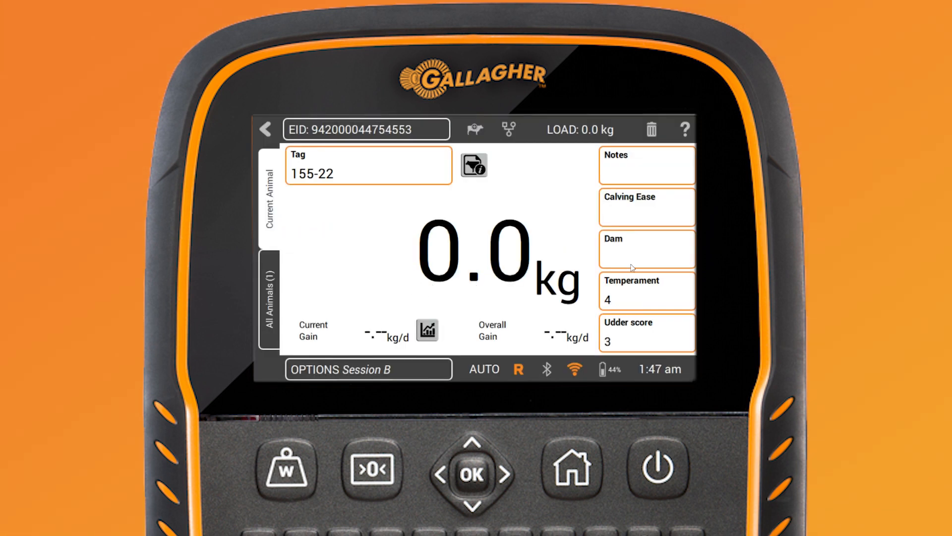
{"action": "left_click", "coordinate": [630, 216]}
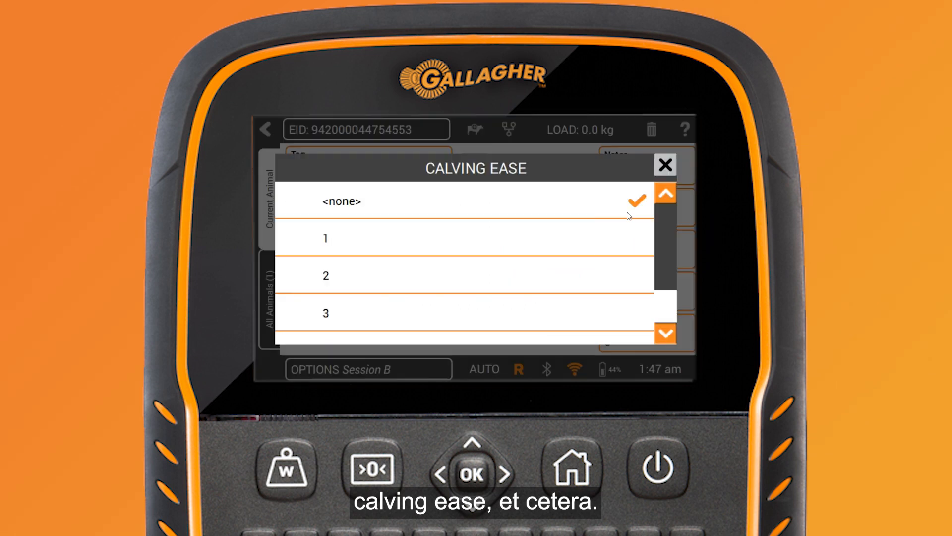
{"action": "left_click", "coordinate": [517, 248]}
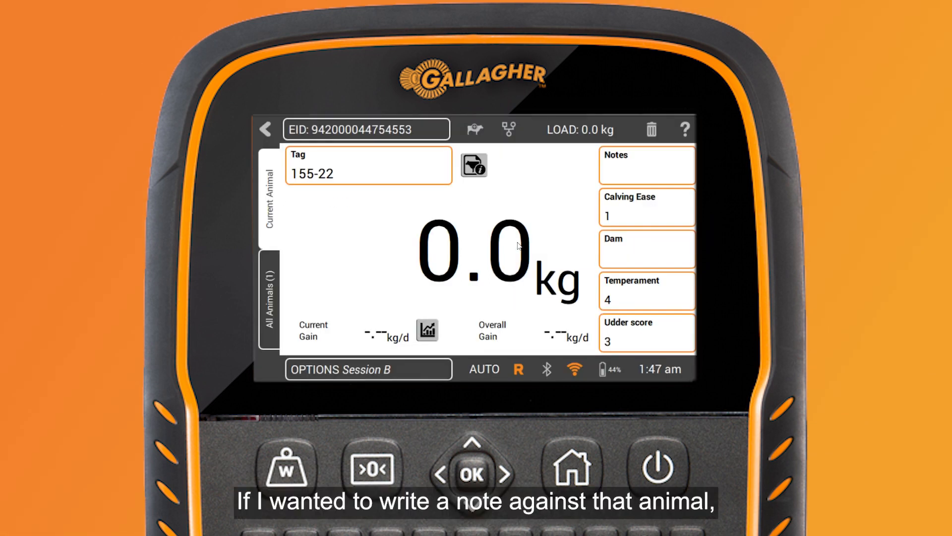
Add the note "Sore left leg" with an alert to animal 155-22 and leave its notes.
{"action": "left_click", "coordinate": [617, 175]}
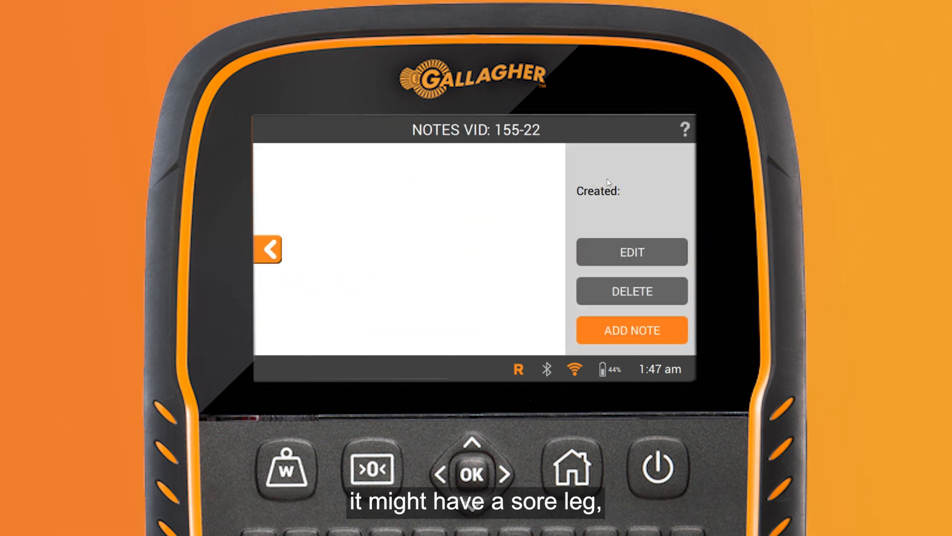
{"action": "left_click", "coordinate": [615, 331]}
{"action": "type", "text": "S"}
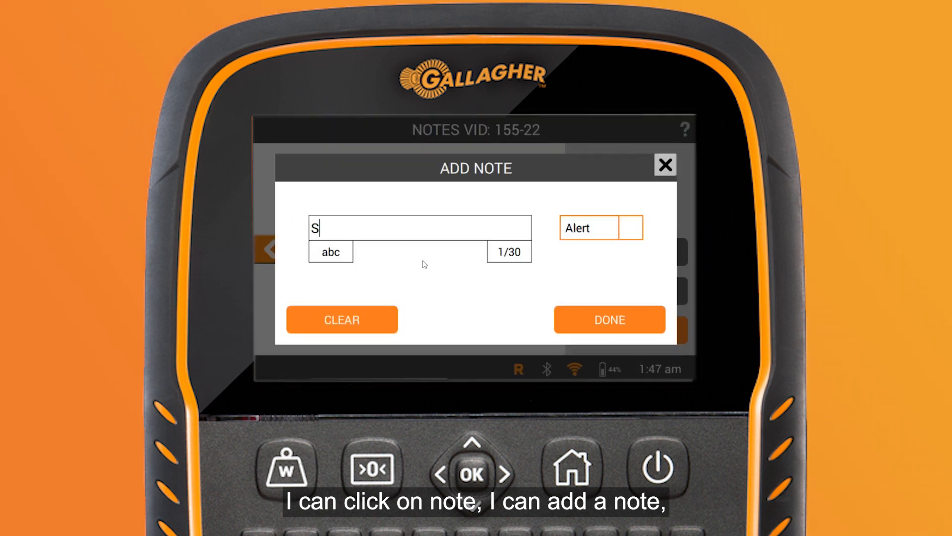
{"action": "type", "text": "ore left leg"}
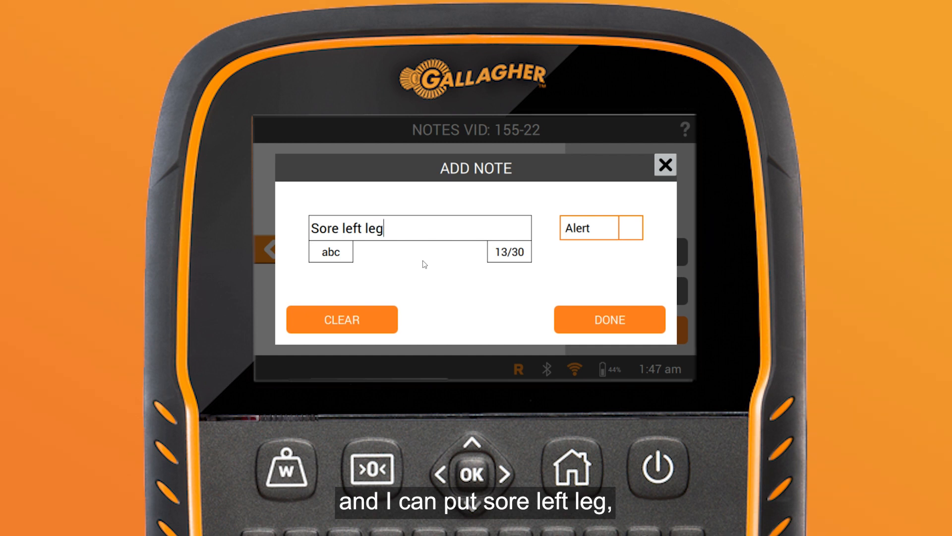
{"action": "left_click", "coordinate": [632, 231]}
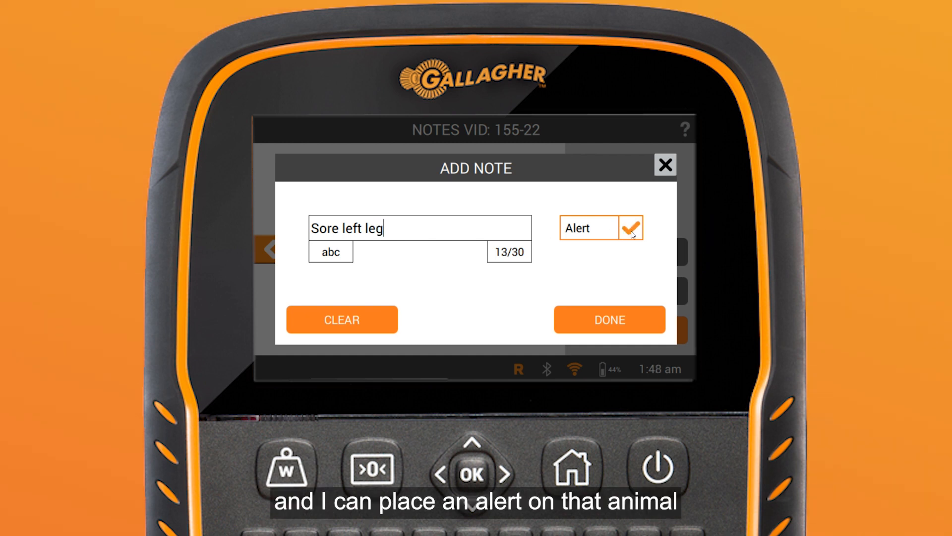
{"action": "left_click", "coordinate": [593, 322]}
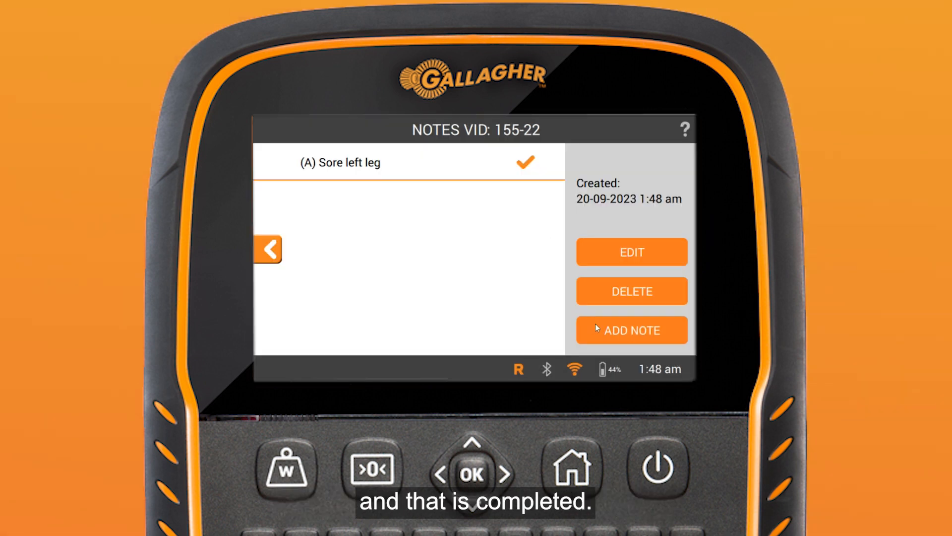
{"action": "left_click", "coordinate": [270, 249]}
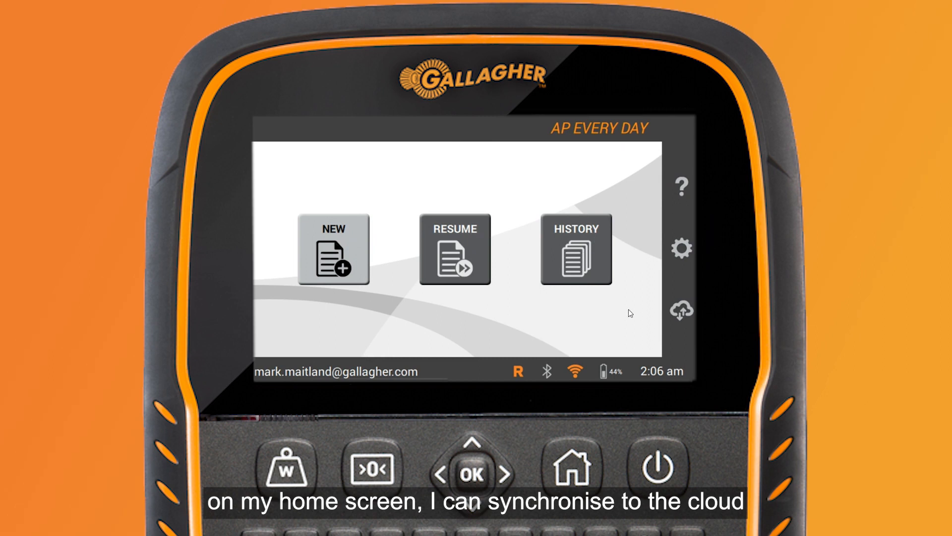
Synchronise the device's session data to the cloud from the home screen and close the finished synchronisation.
{"action": "left_click", "coordinate": [680, 310]}
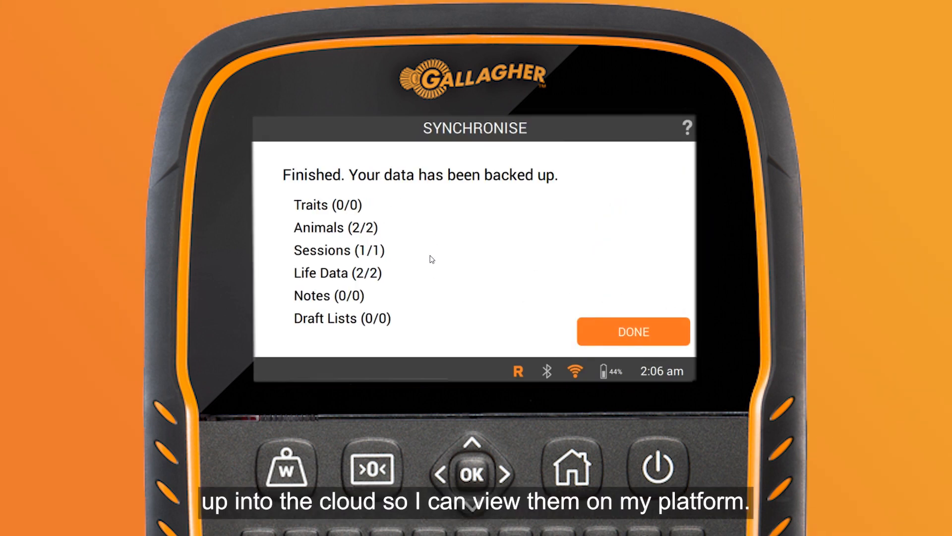
{"action": "left_click", "coordinate": [599, 329]}
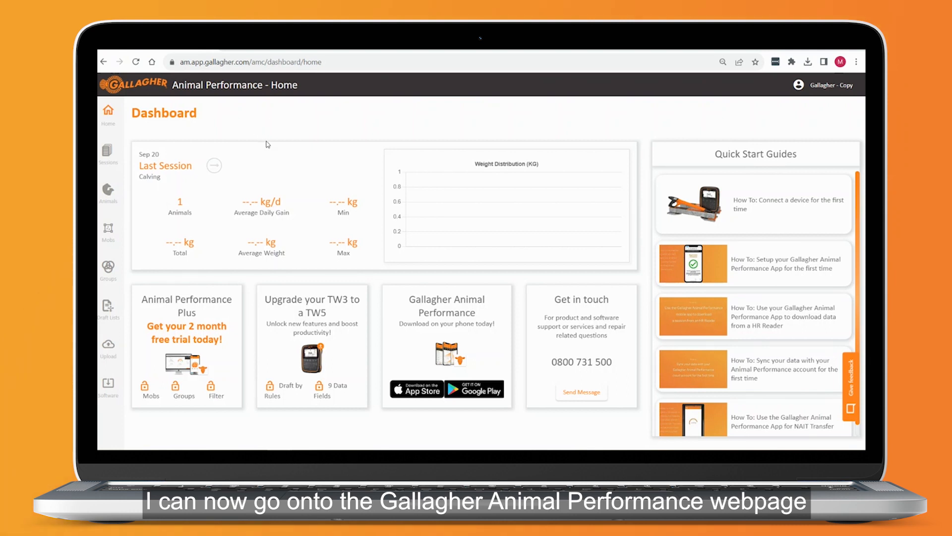
In the Gallagher Animal Performance web app, open the Calving session and view the details of animal 155-22.
{"action": "left_click", "coordinate": [107, 151]}
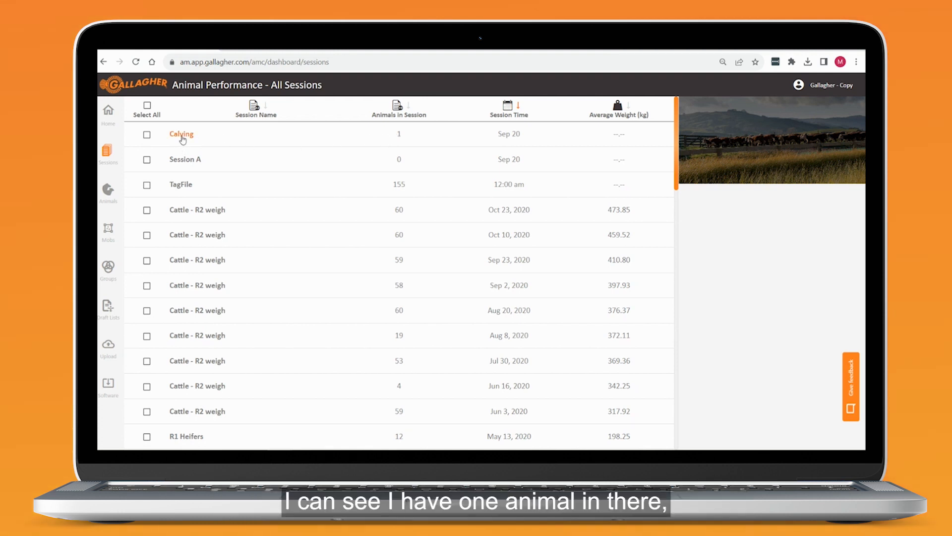
{"action": "left_click", "coordinate": [181, 137]}
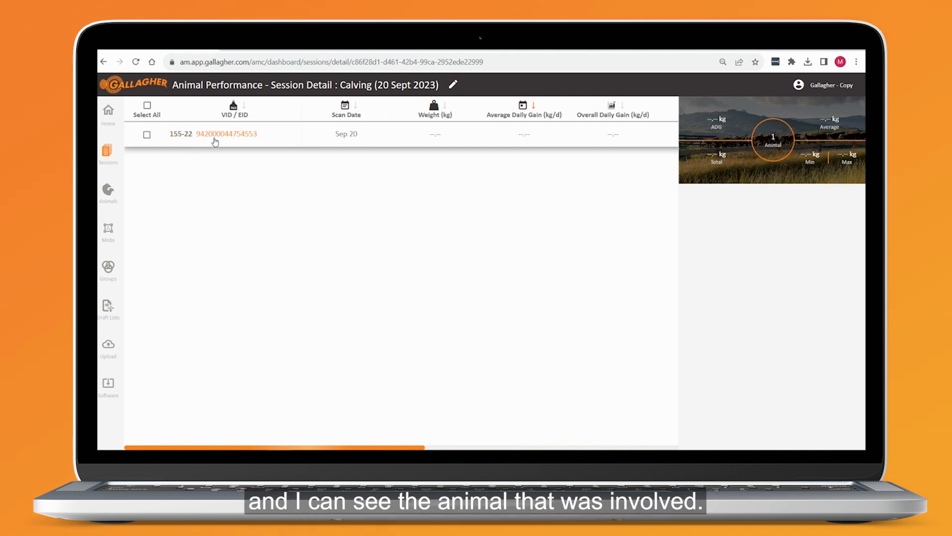
{"action": "left_click", "coordinate": [212, 135]}
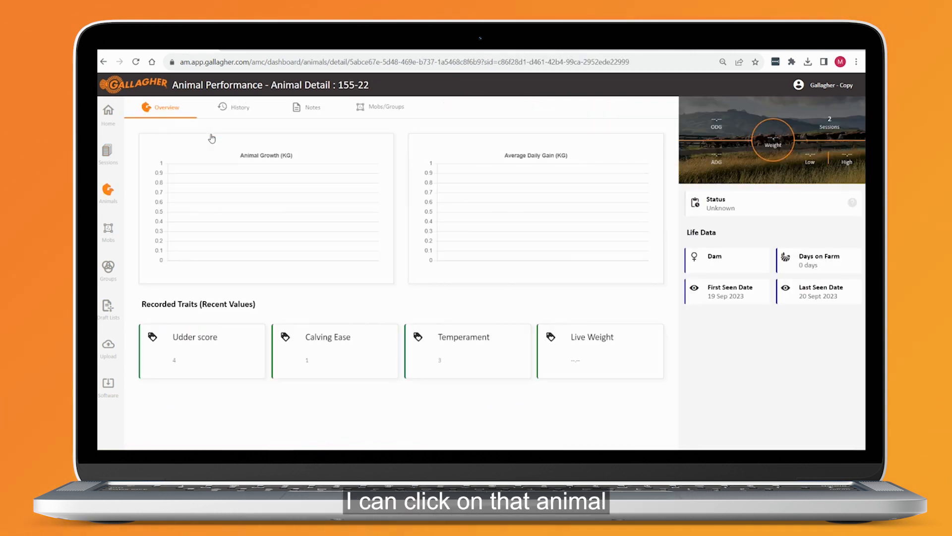